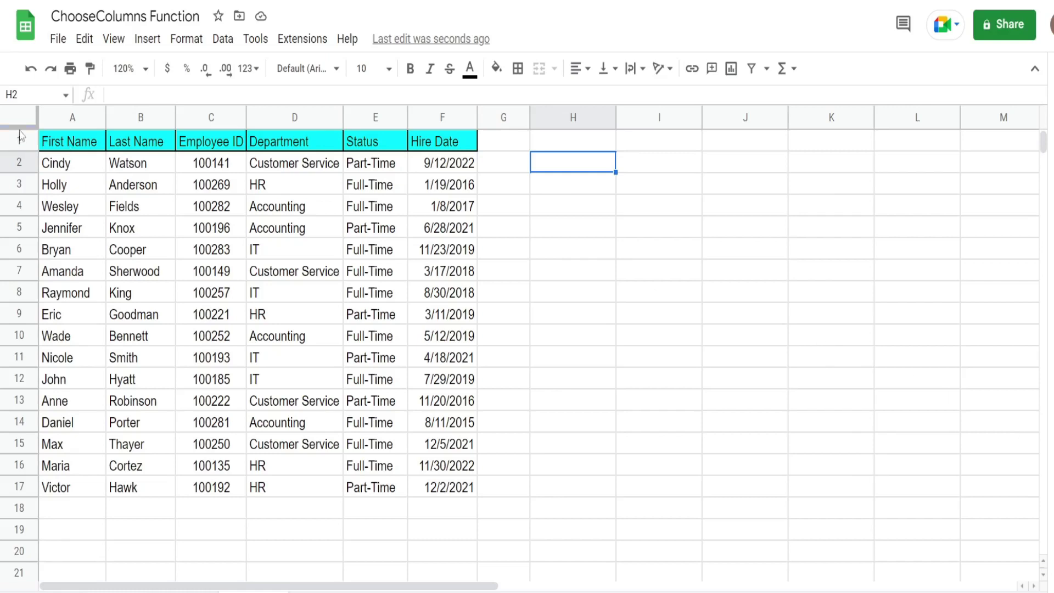
- Adjust the frozen rows, review columns A–F, then select cell H2 for the new formula
left_click_drag(63, 125, 211, 127)
left_click_drag(74, 120, 434, 118)
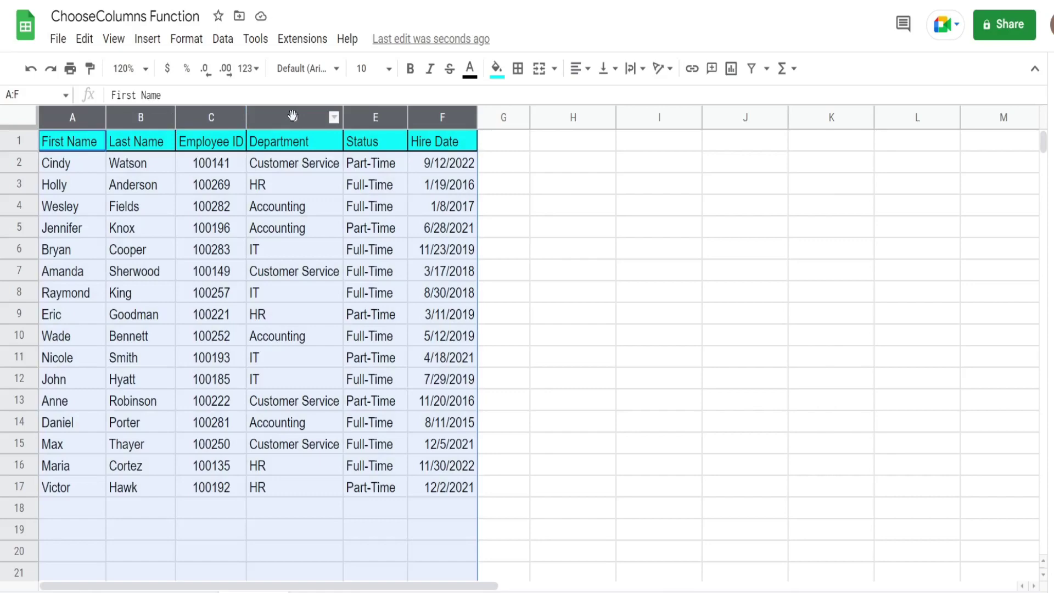
left_click(357, 118)
left_click(525, 187)
left_click(588, 191)
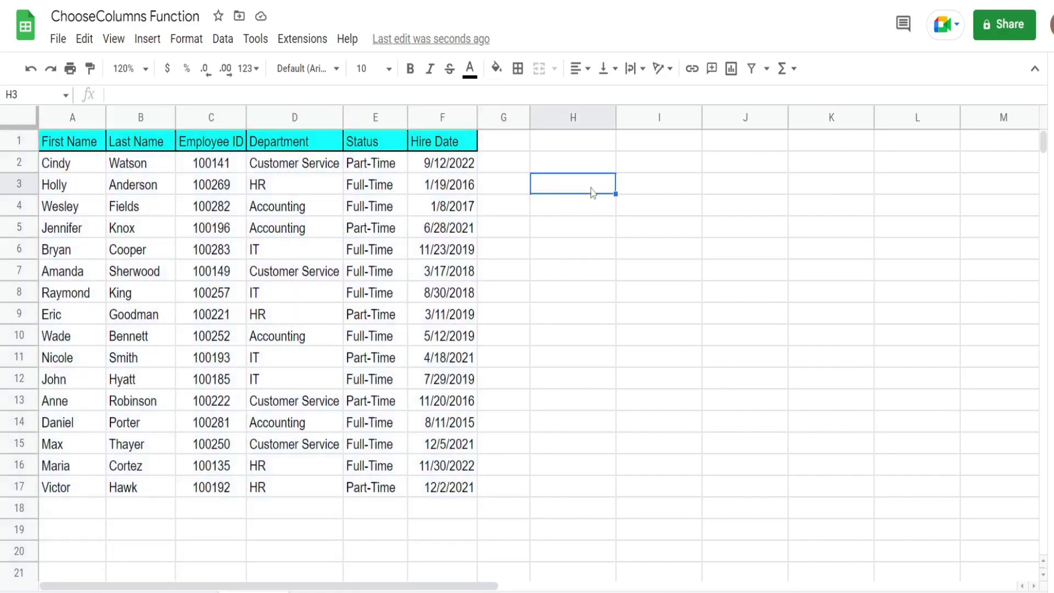
left_click(589, 174)
- Type =CHOOSECOLS(A:F,2,1,4,5) into H2, choosing the function from suggestions and dragging columns A–F
type("=CHo")
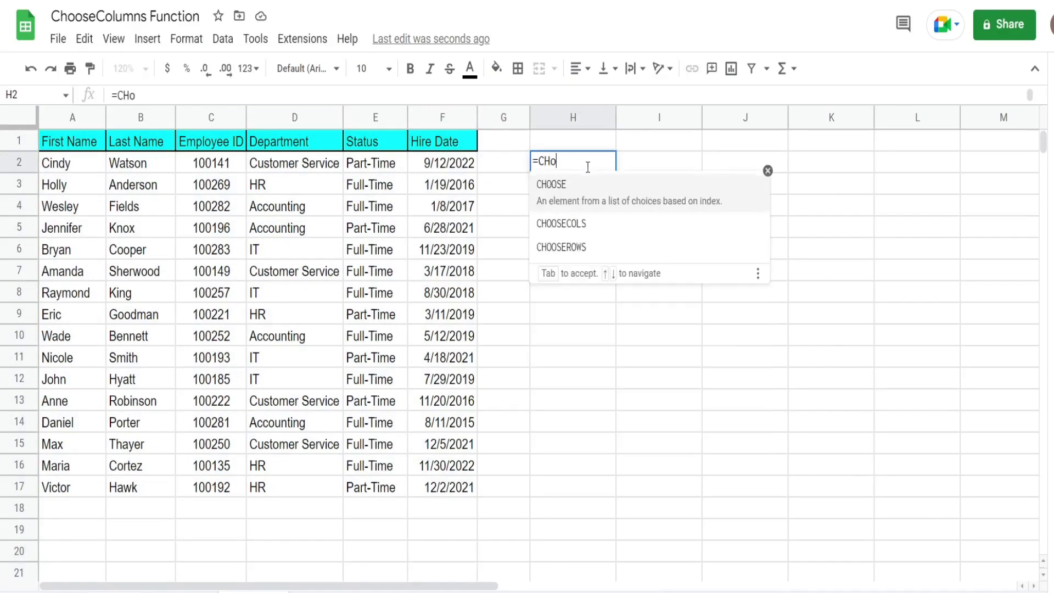
key("Down")
key("Tab")
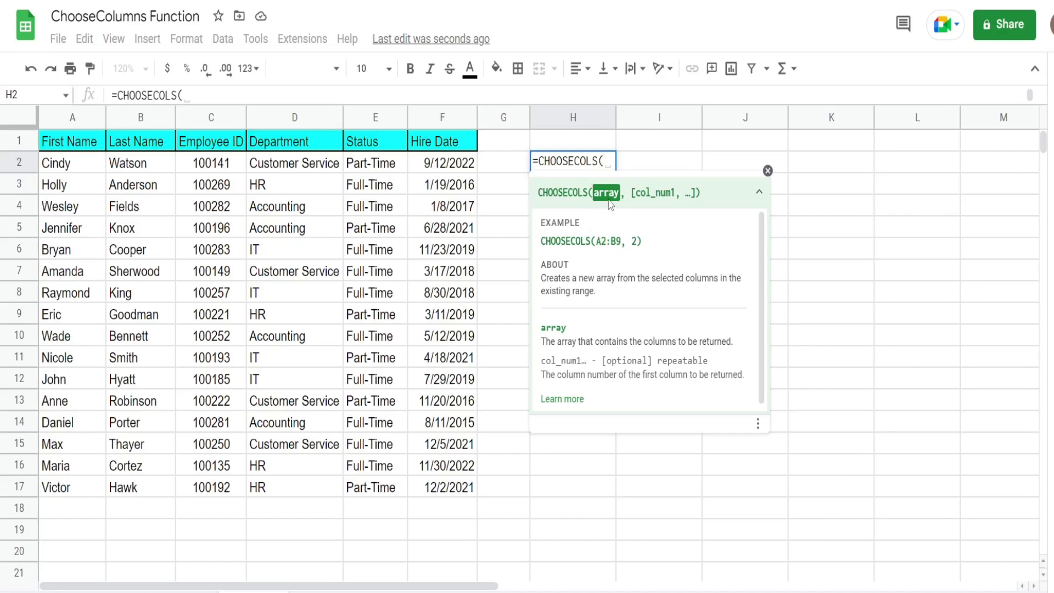
left_click(81, 121)
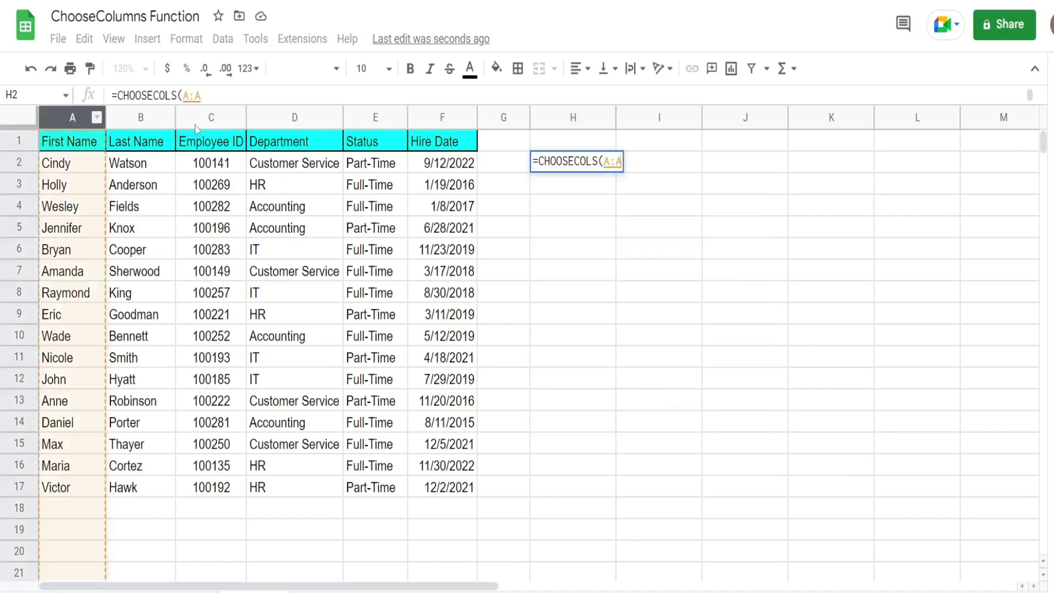
left_click_drag(196, 127, 430, 137)
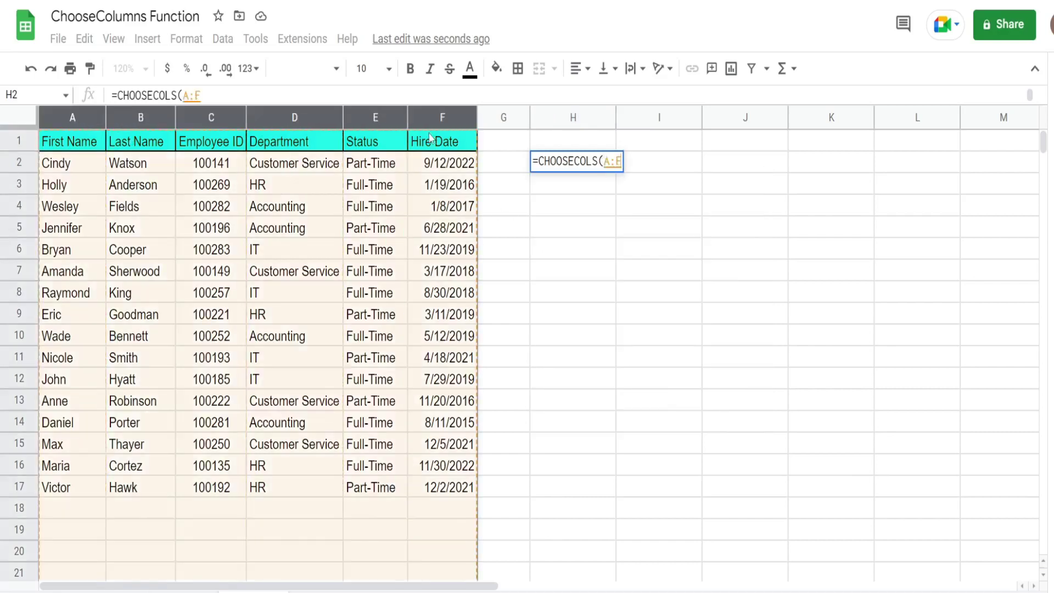
type(",")
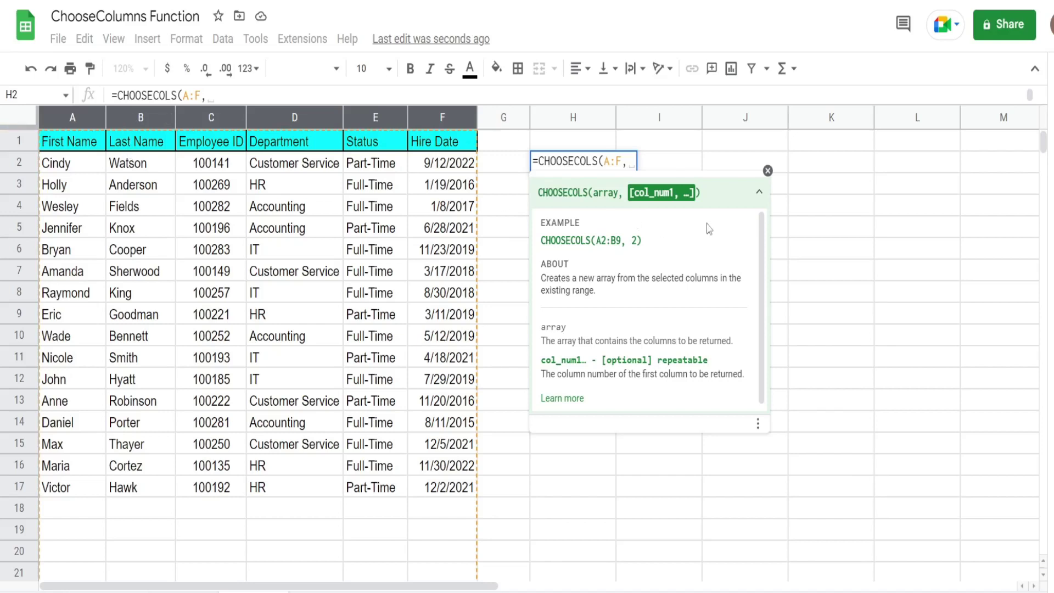
type("2")
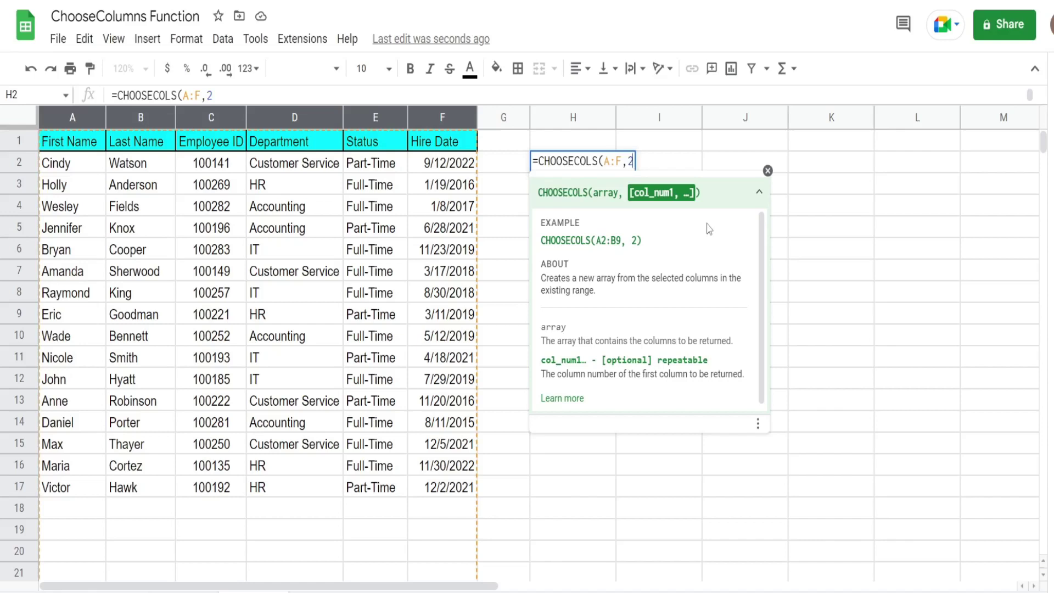
type(",")
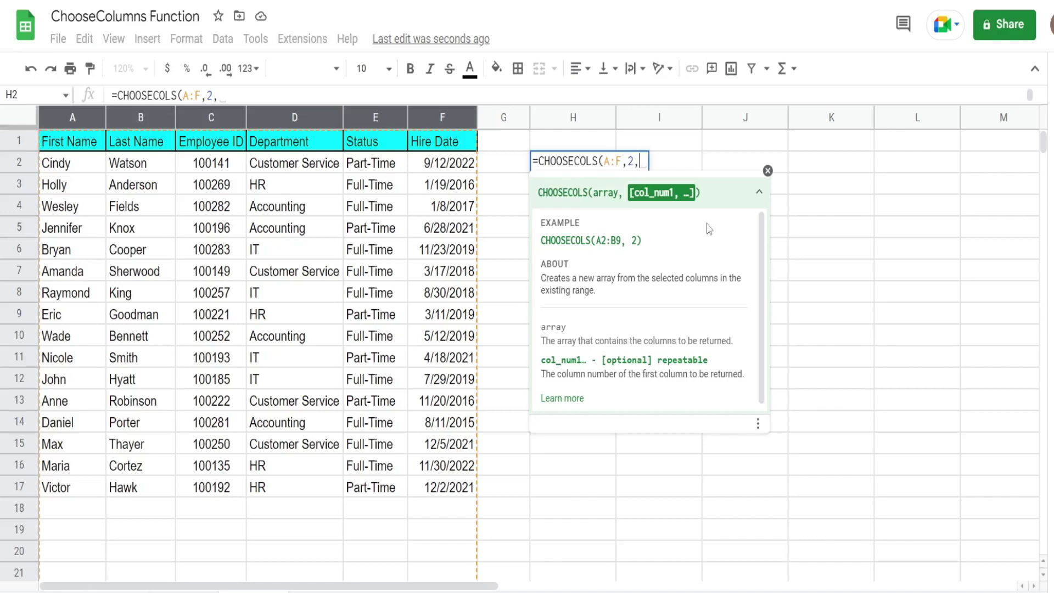
type("1")
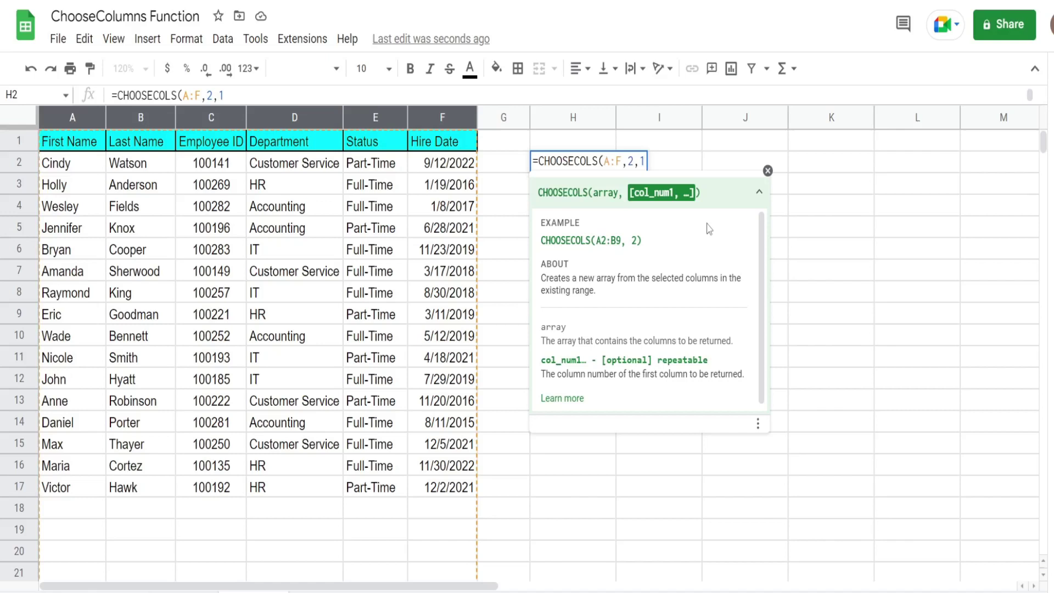
type(",")
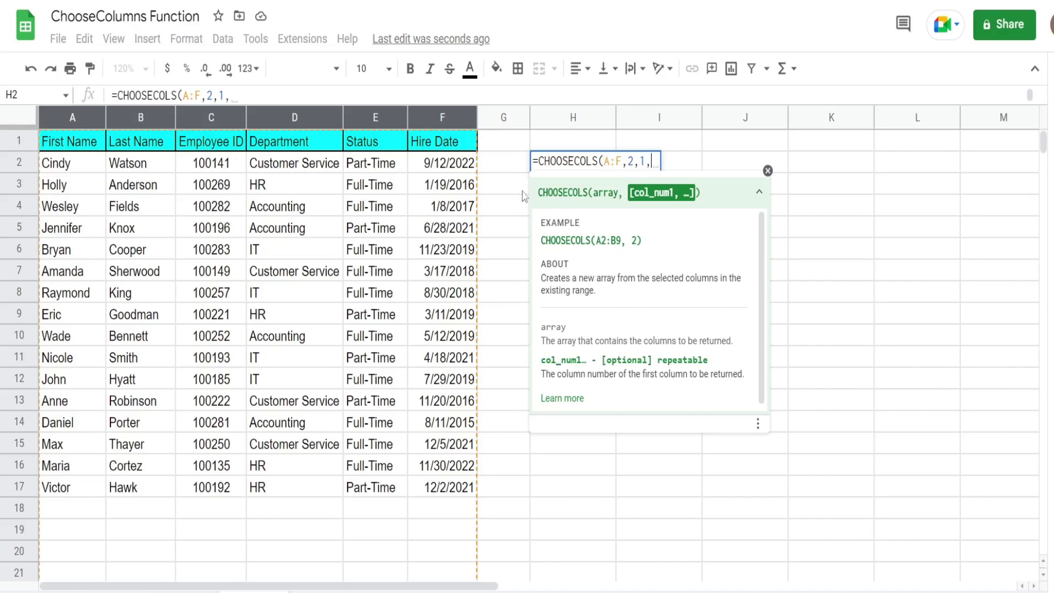
type("4,5)")
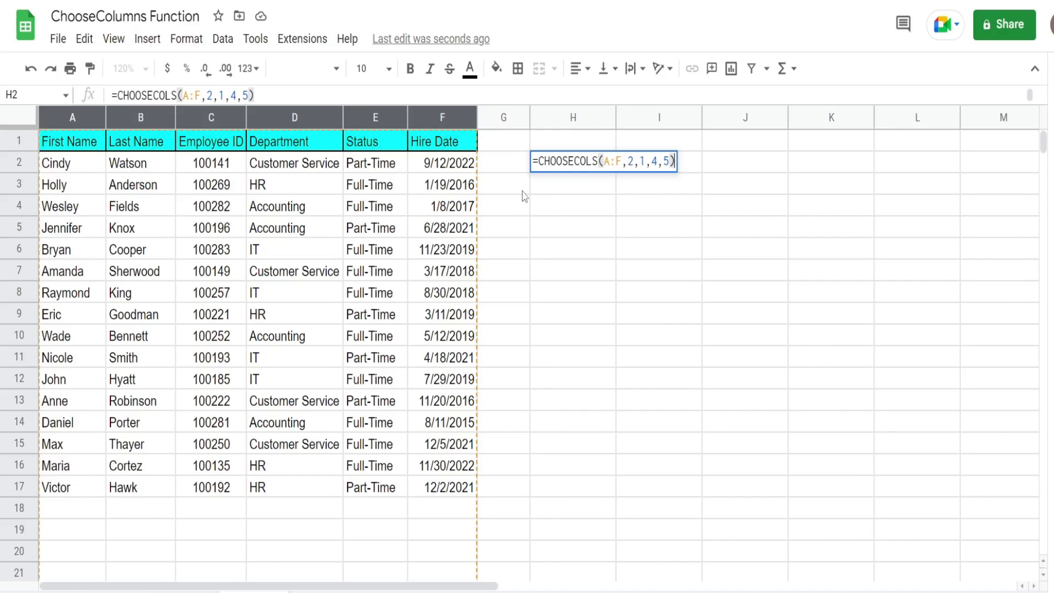
- Enter the CHOOSECOLS formula so the four columns spill into H2:K18, then reopen H2 for editing
key("Return")
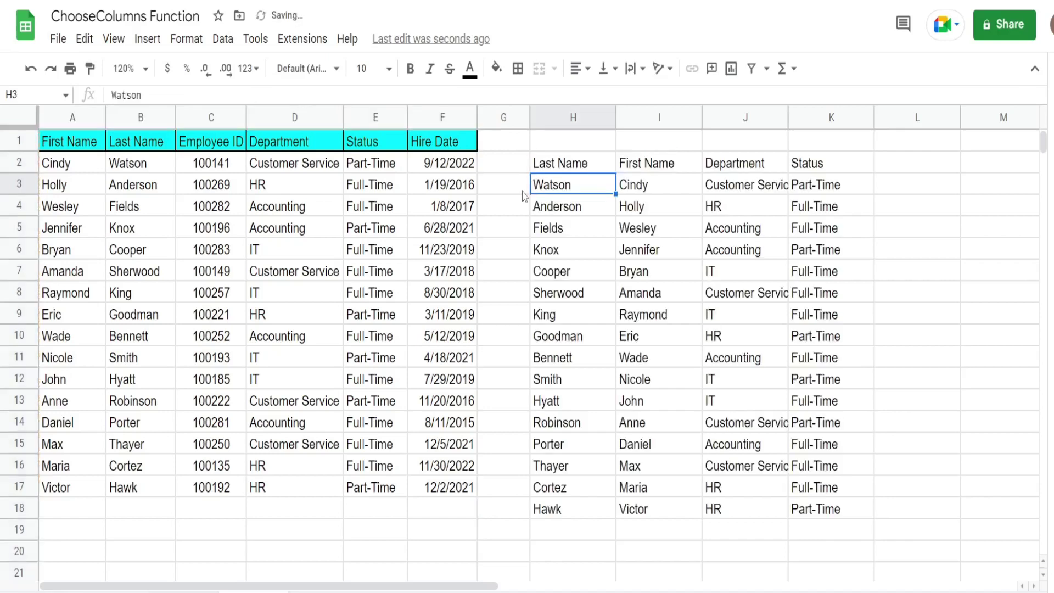
key("Up")
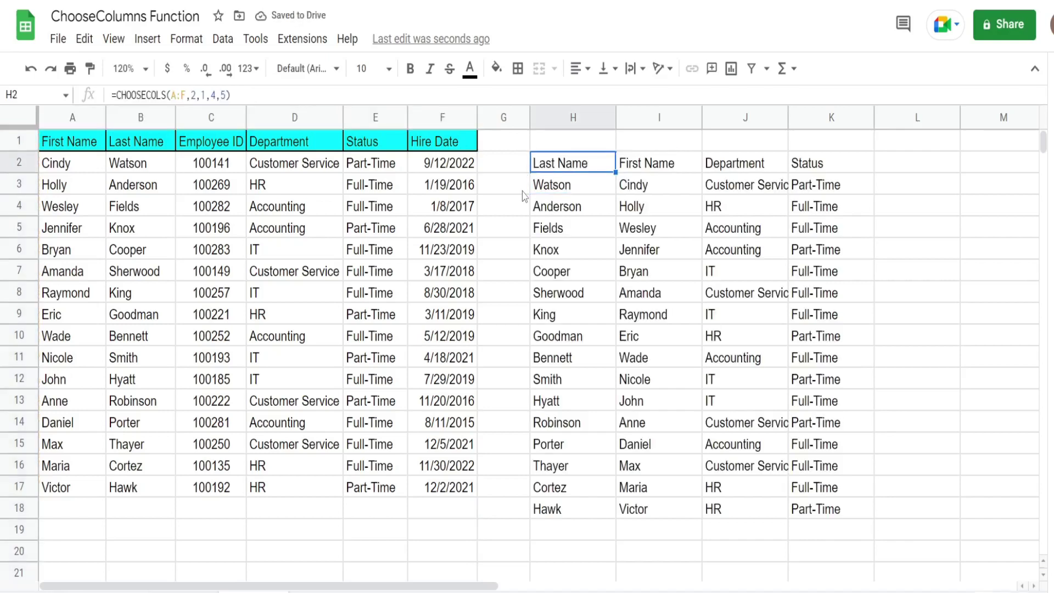
key("F2")
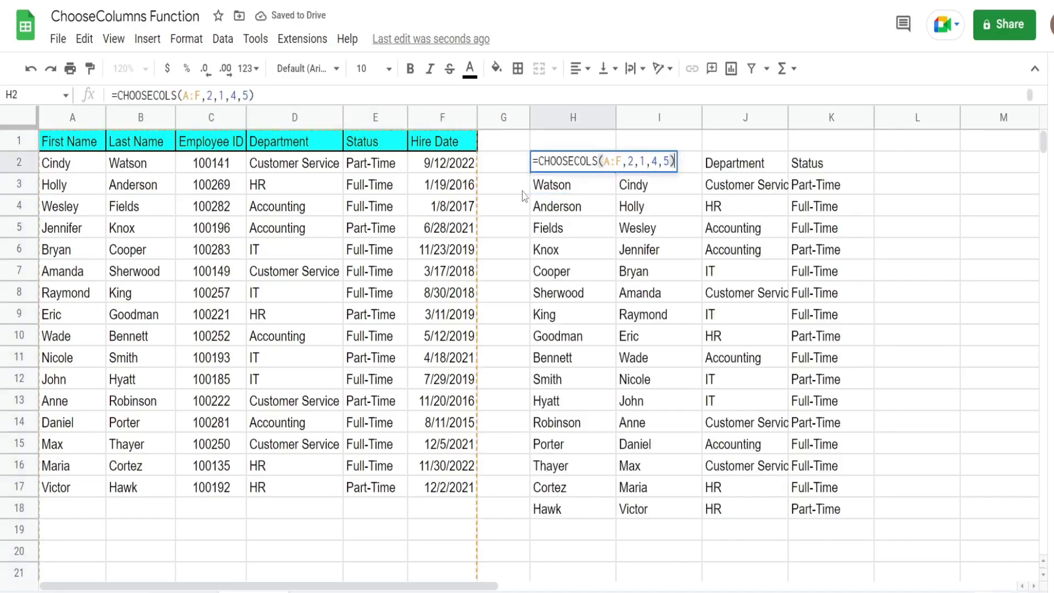
- Change H2 to =CHOOSECOLS(A:F,2,1,4,-1,-2), enter it, and reopen the cell for editing
left_click(670, 161)
key("BackSpace")
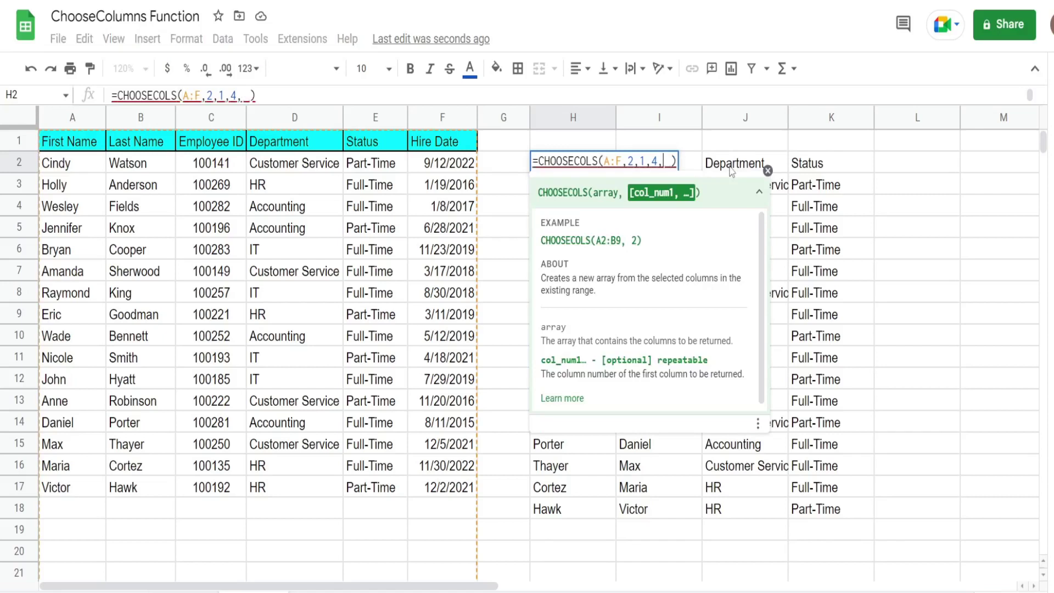
type("-1")
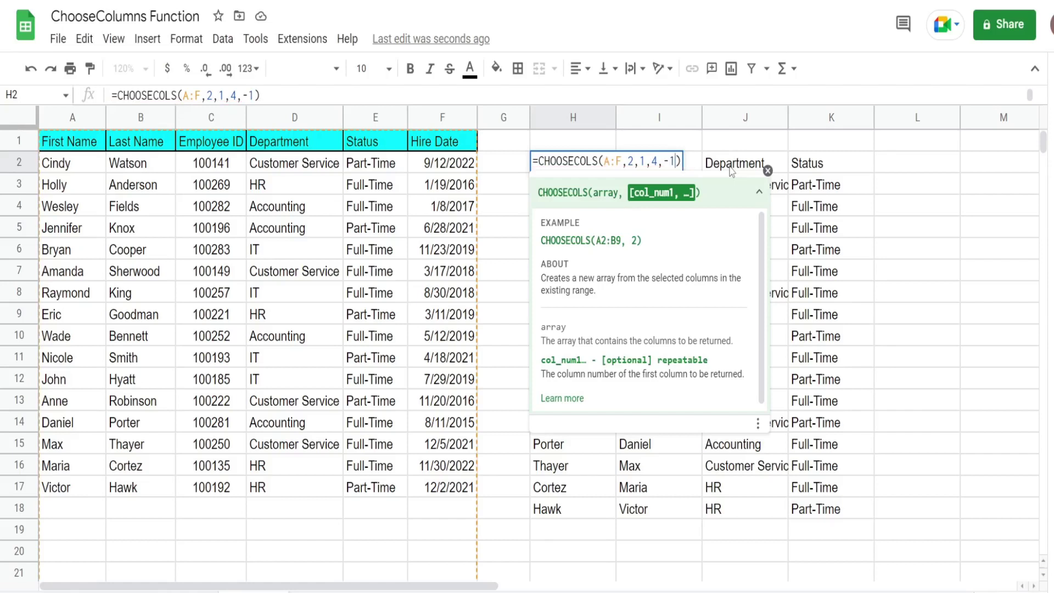
type(",")
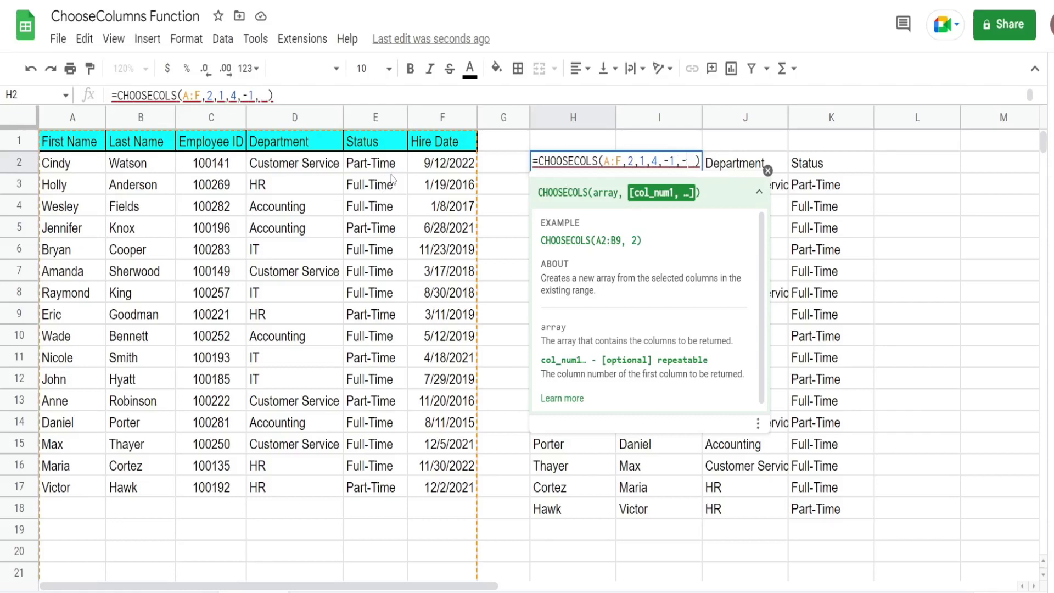
type("-2")
key("Return")
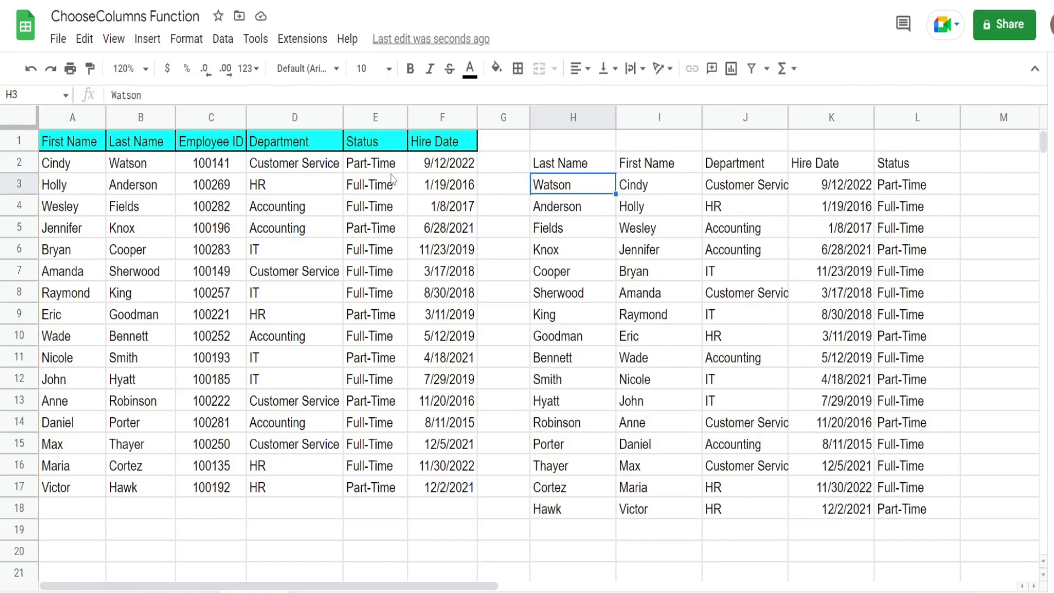
key("Up")
key("F2")
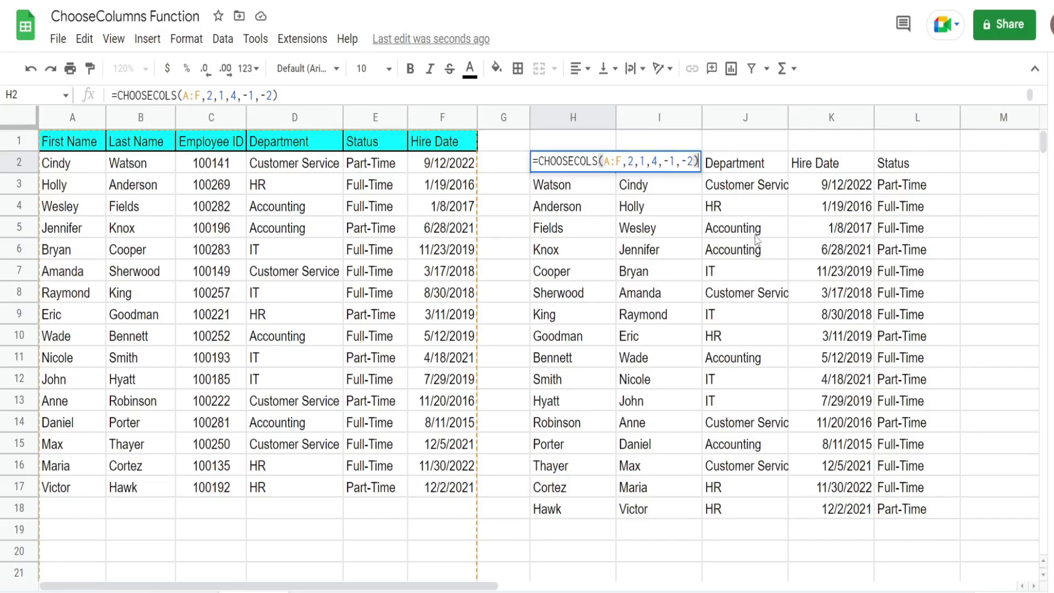
- Rewrite H2 as =Filter(CHOOSECOLS(A:F,2,1,4,-1,-2),E:E="Full-Time") and enter it
left_click(537, 161)
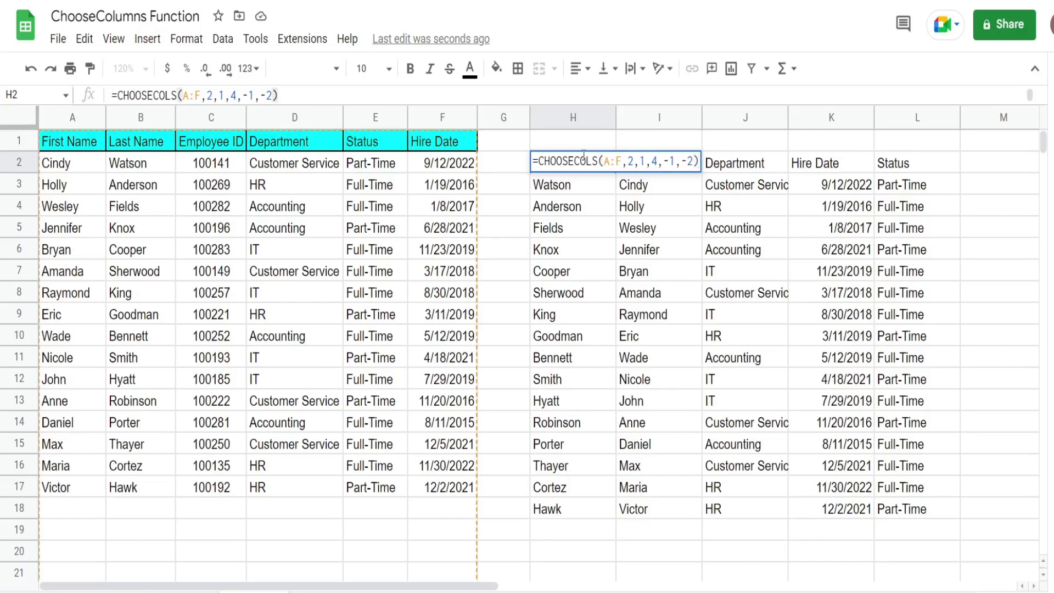
type("Filter")
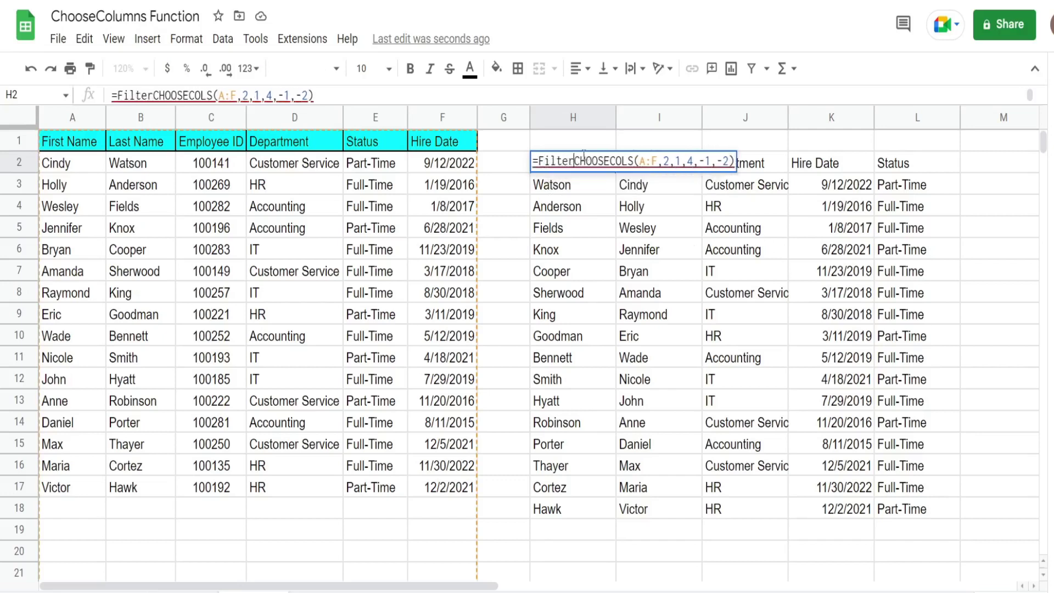
type("(")
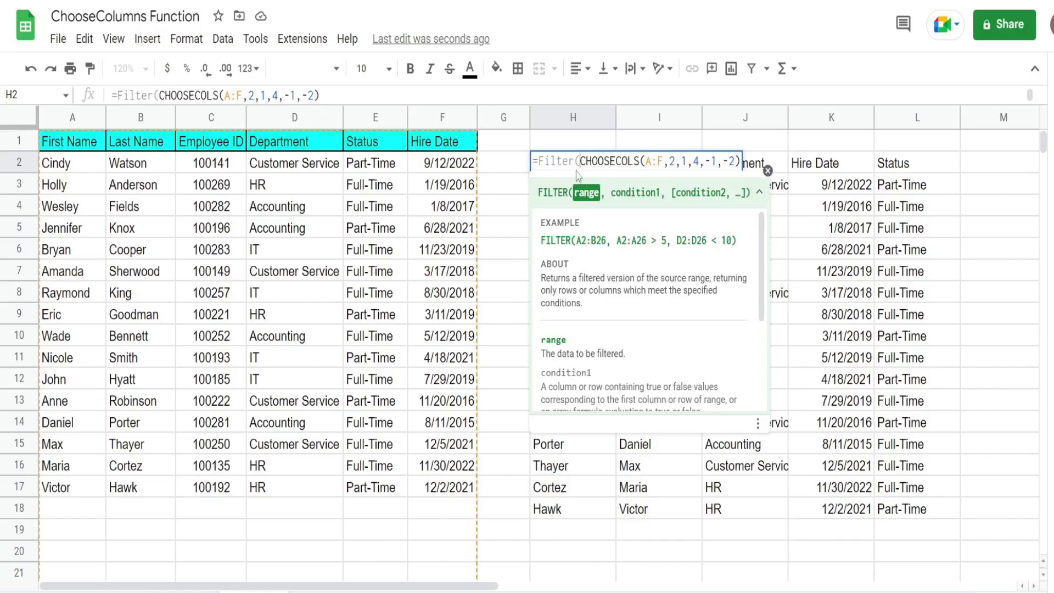
left_click_drag(582, 161, 756, 162)
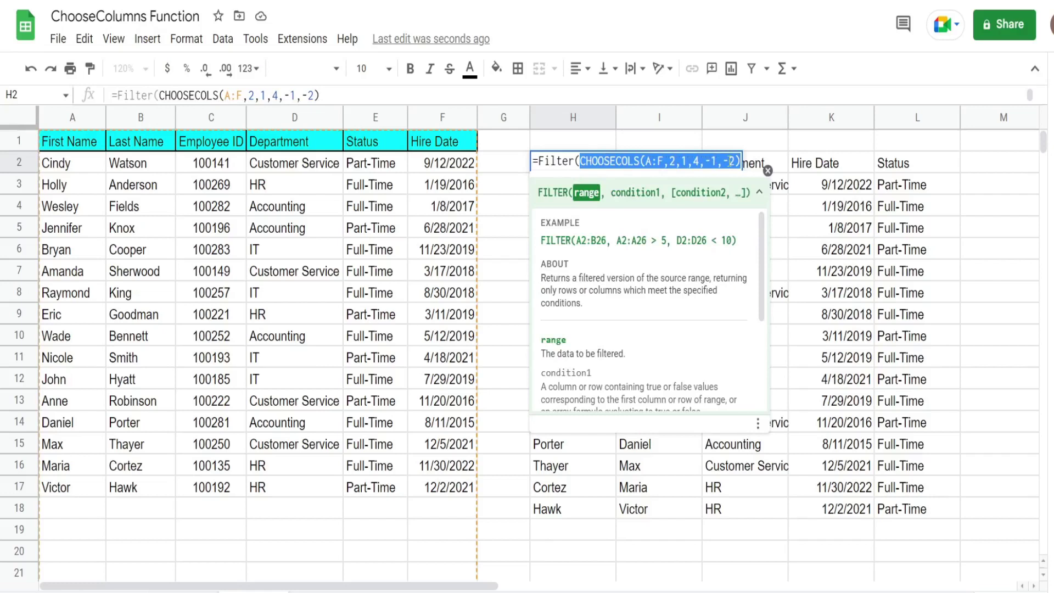
left_click(740, 162)
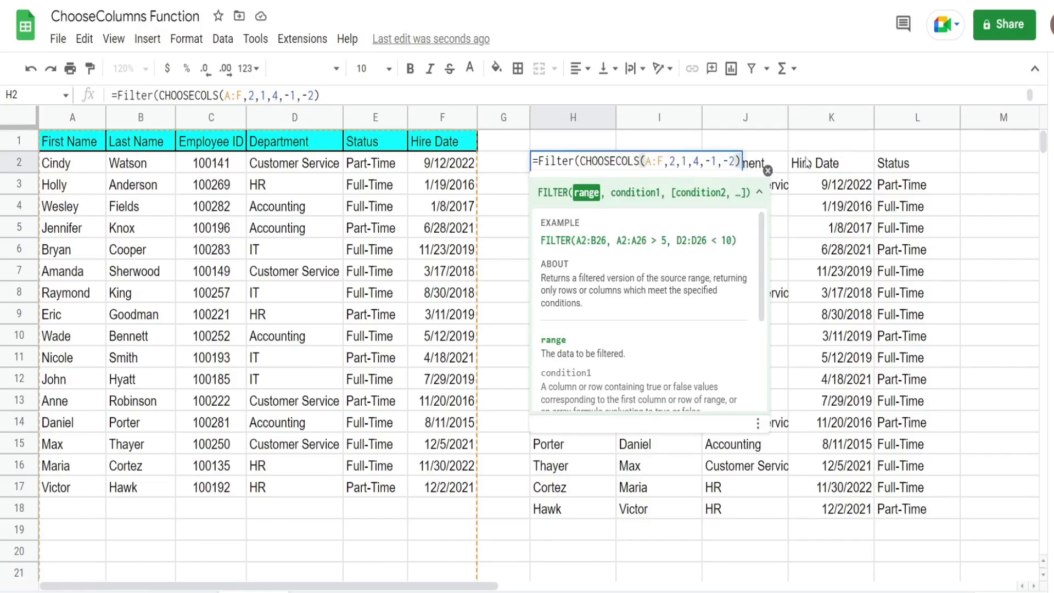
type(",")
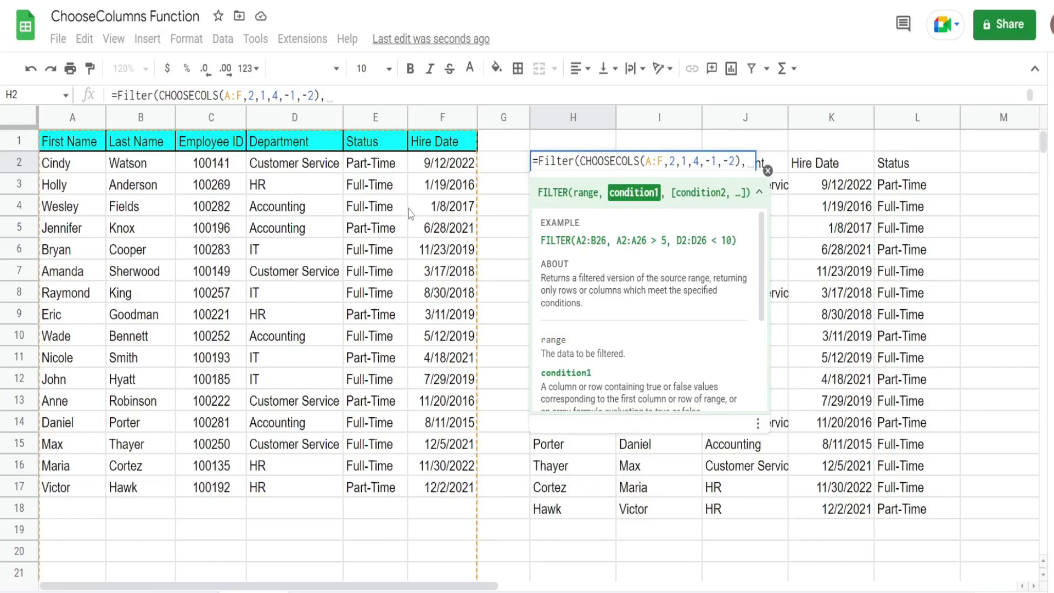
left_click(372, 123)
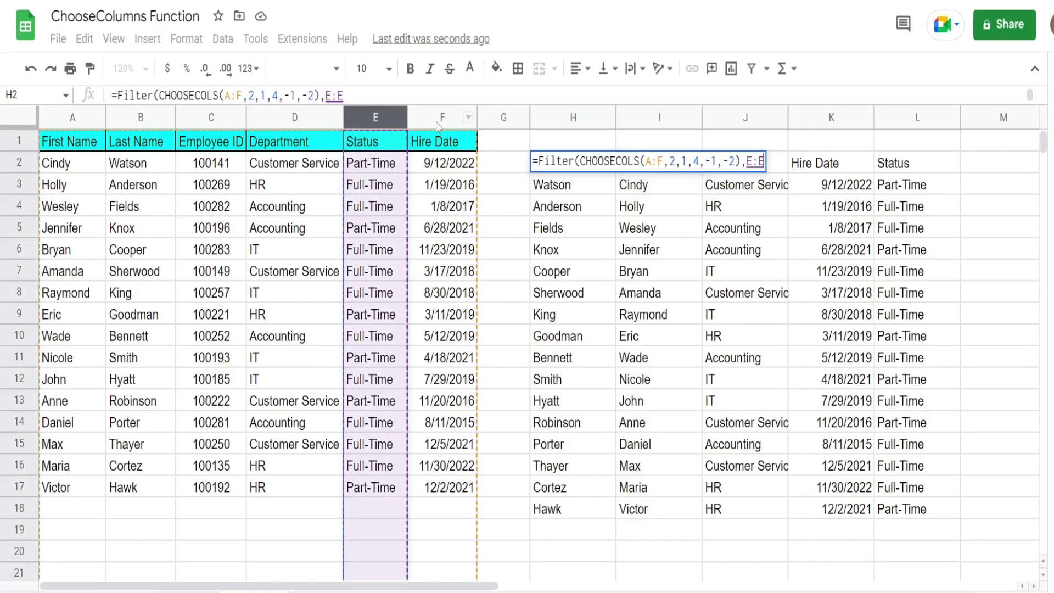
type("=\"Fu")
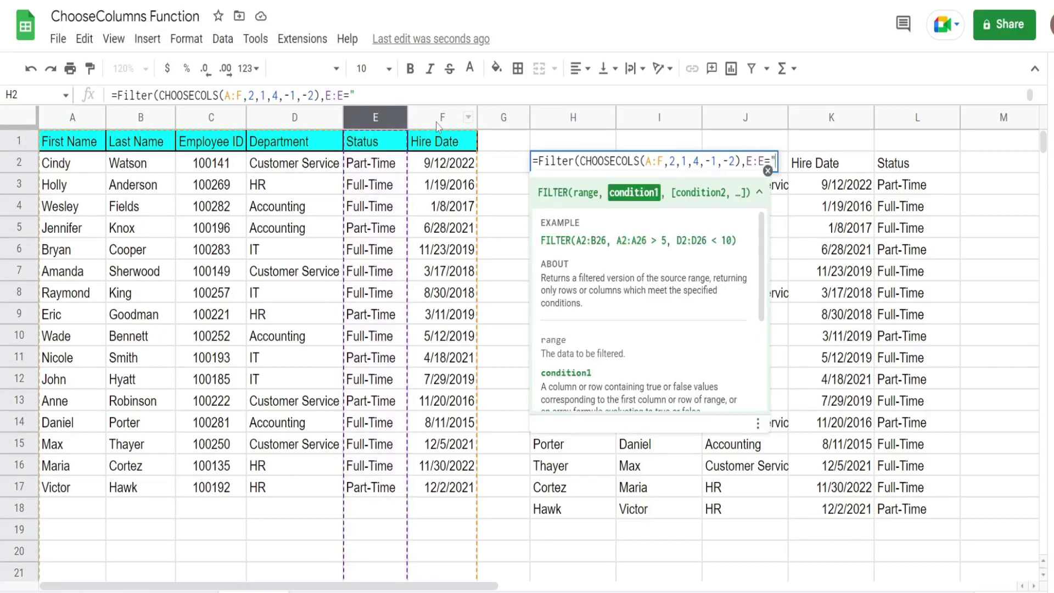
type("ll-")
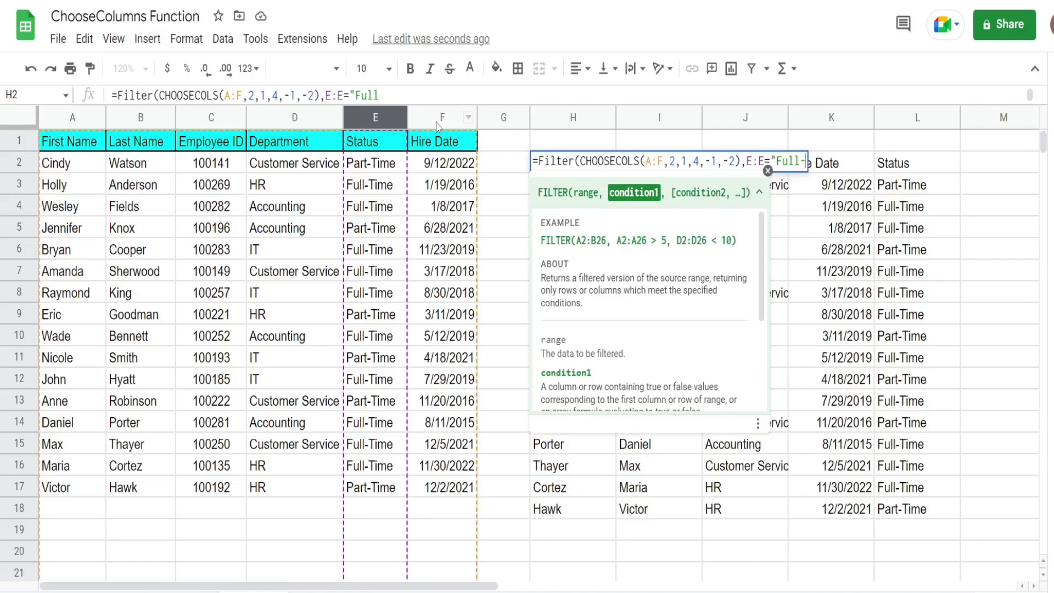
type("Time")
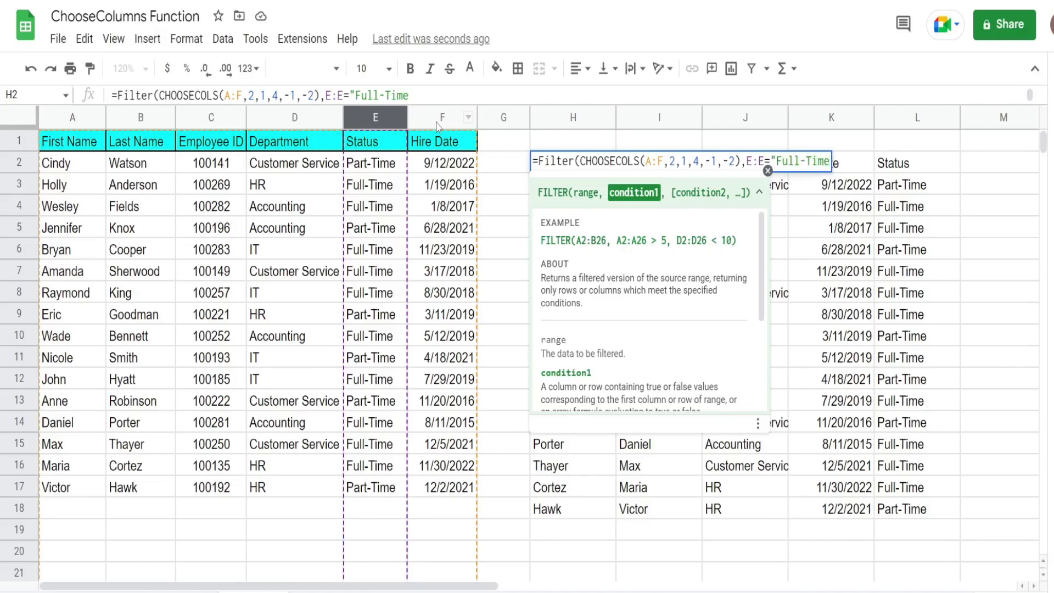
type("\")")
key("Return")
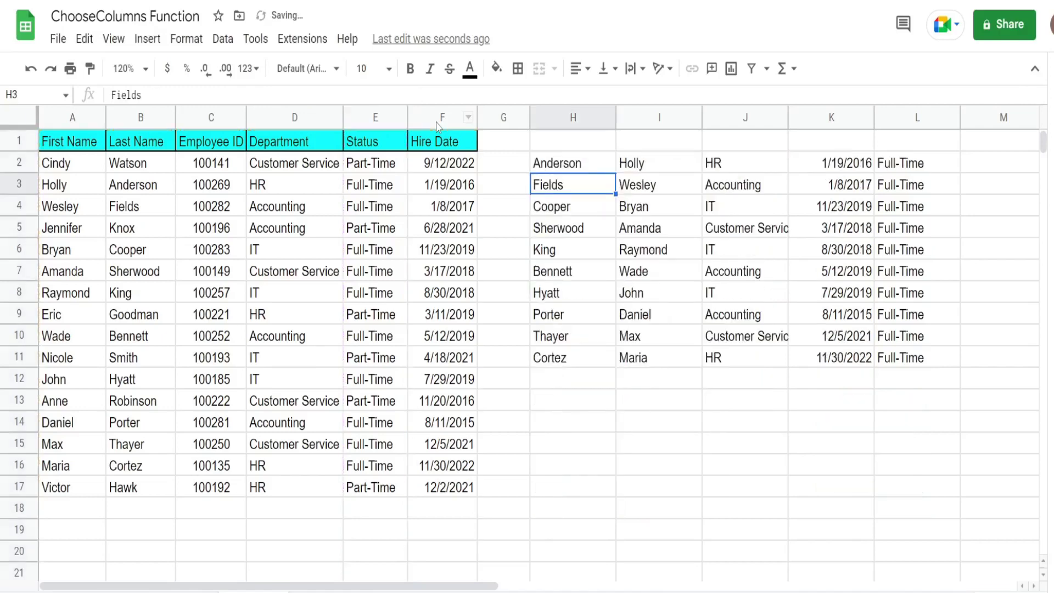